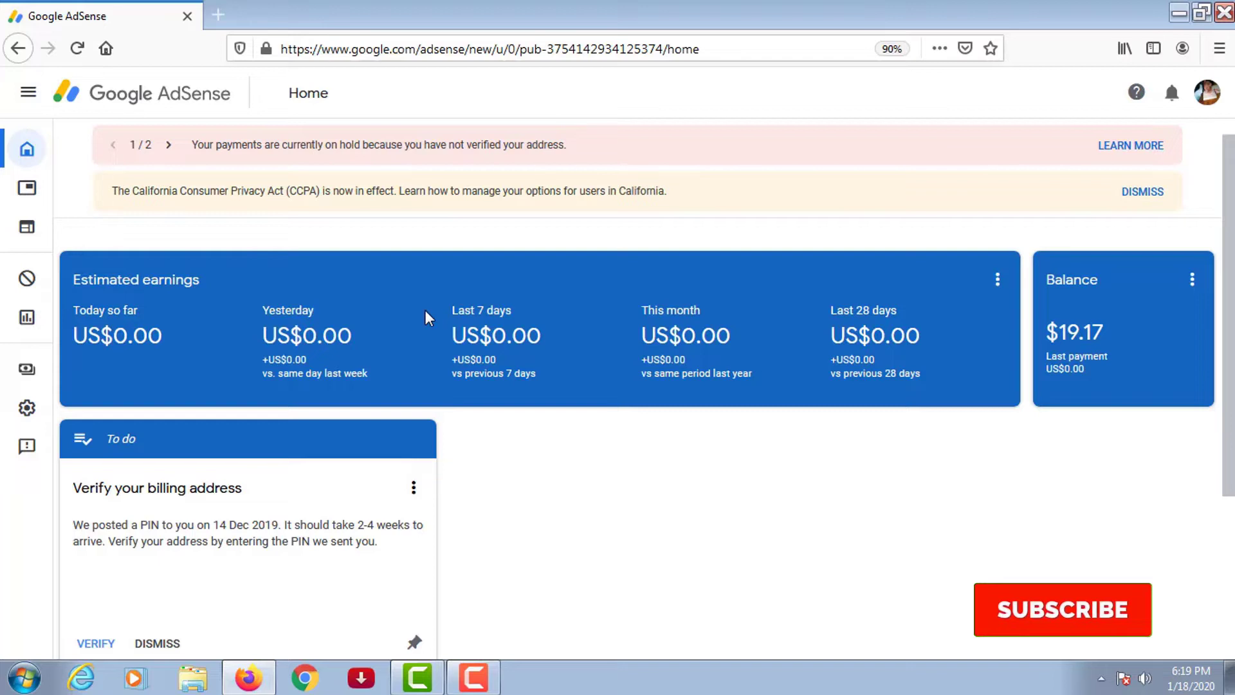
Step: Scroll down the AdSense Home page to the 'Verify your billing address' to-do card
scroll(572, 405, down, 2)
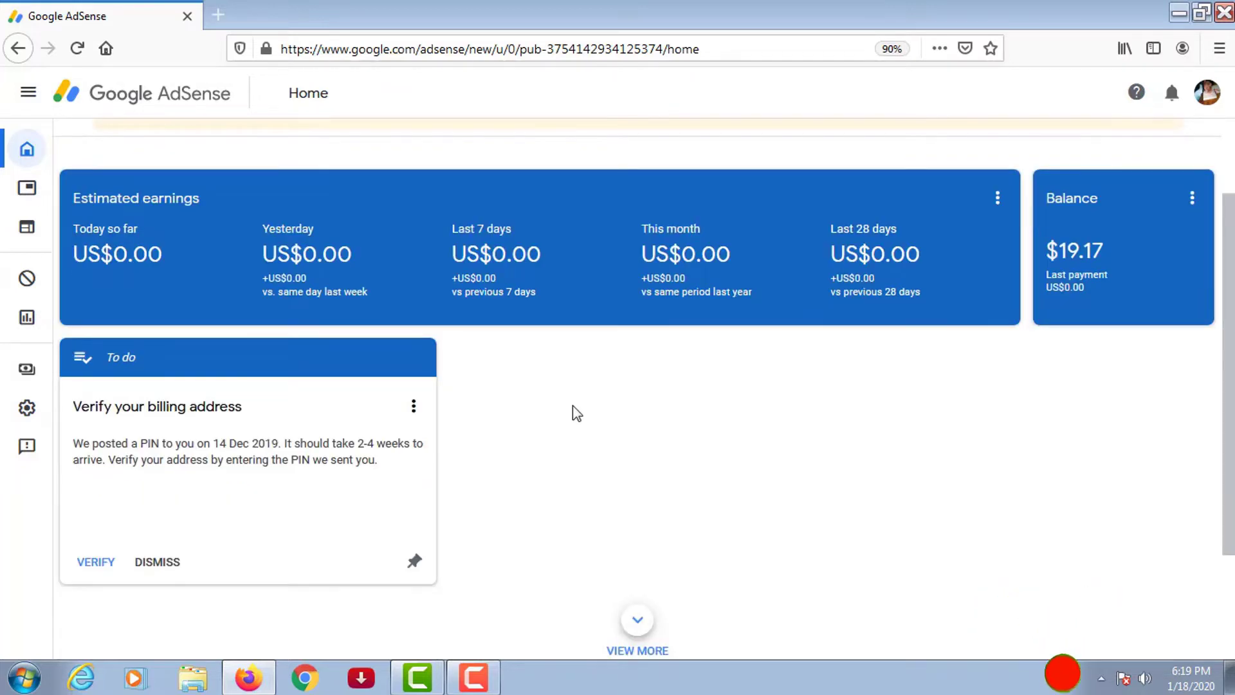
scroll(573, 405, up, 2)
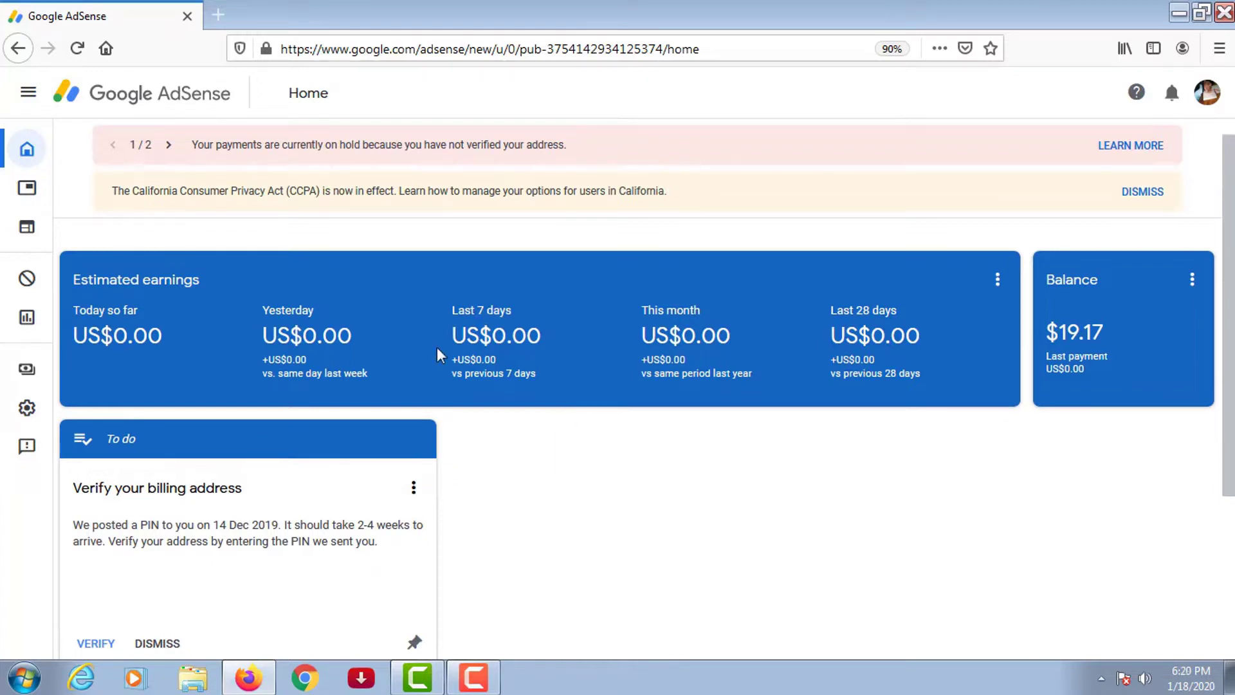
scroll(263, 524, down, 4)
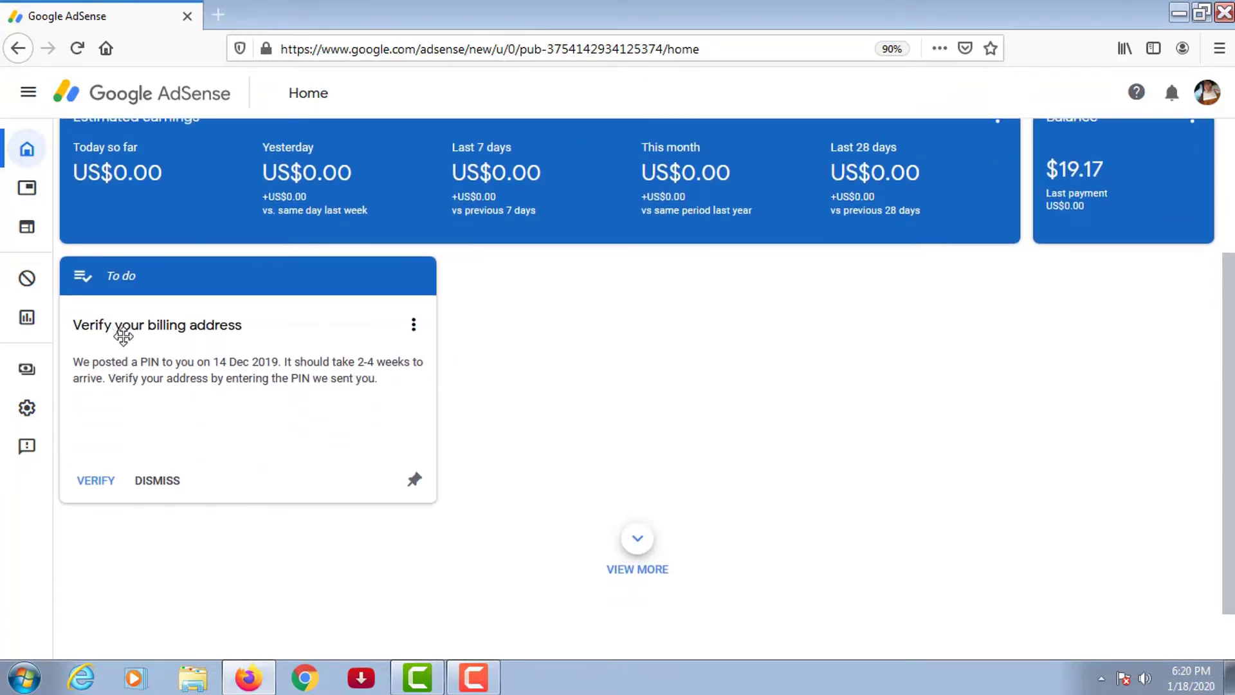
scroll(254, 394, up, 4)
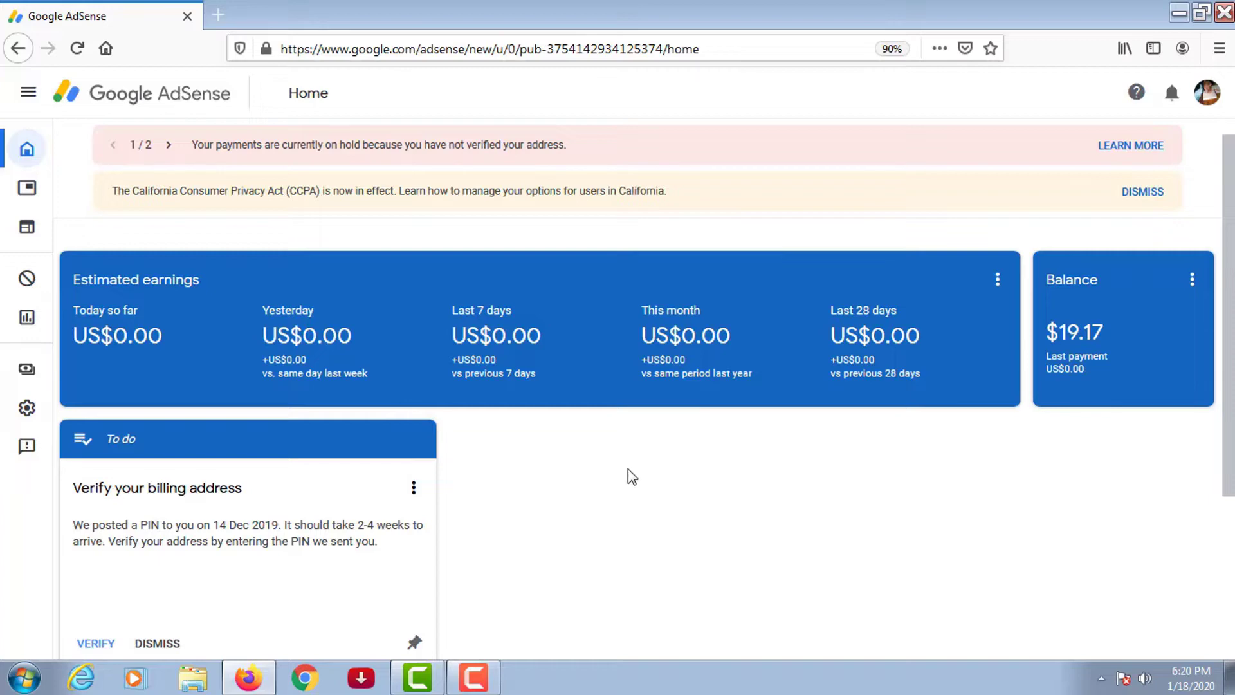
scroll(584, 460, down, 2)
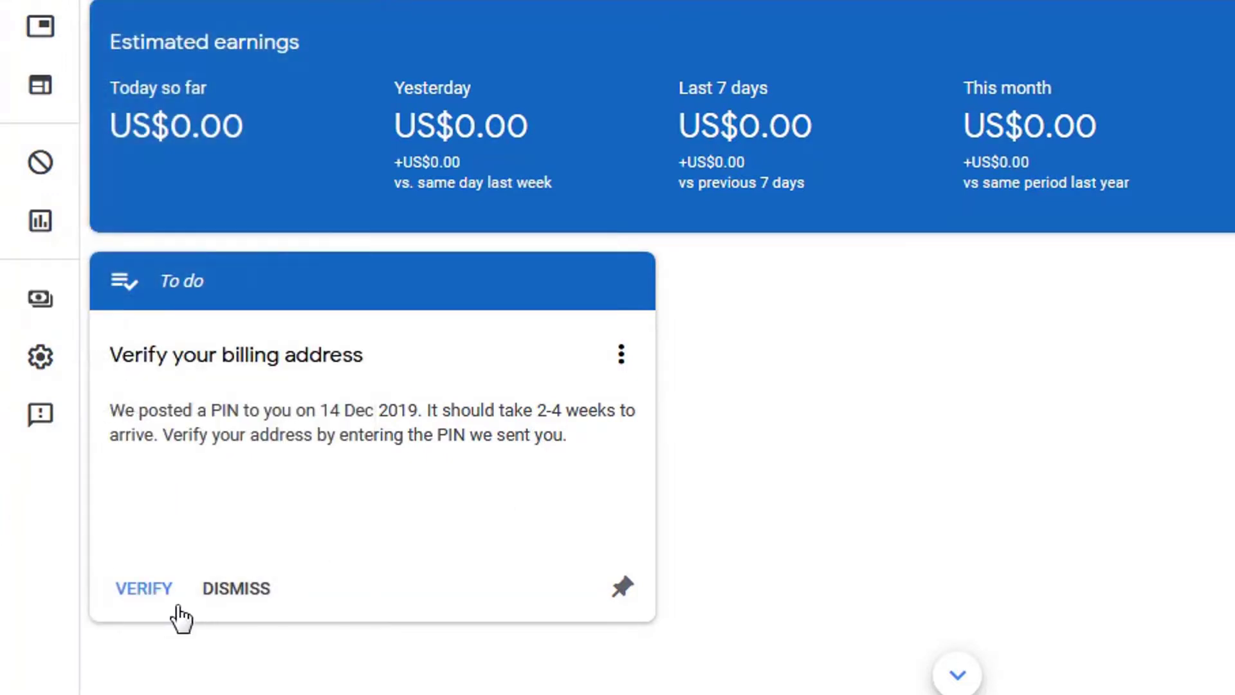
Step: Enter the six-digit PIN from the mailed letter and submit it for address verification
click(148, 589)
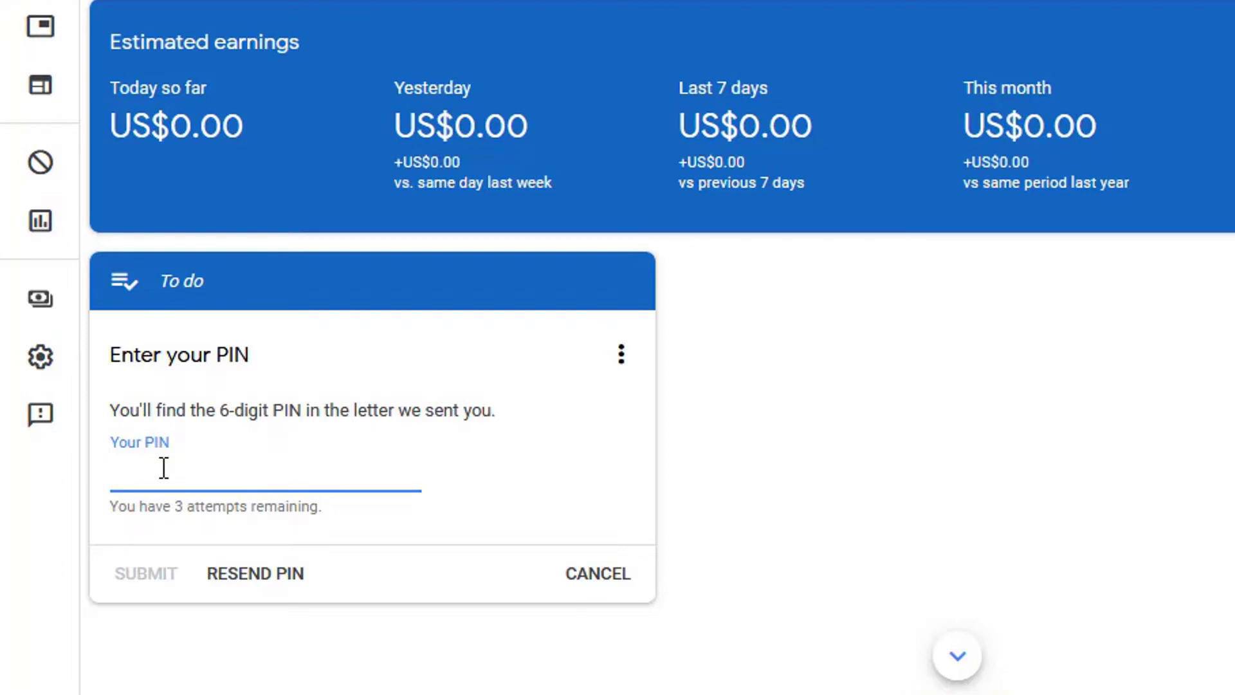
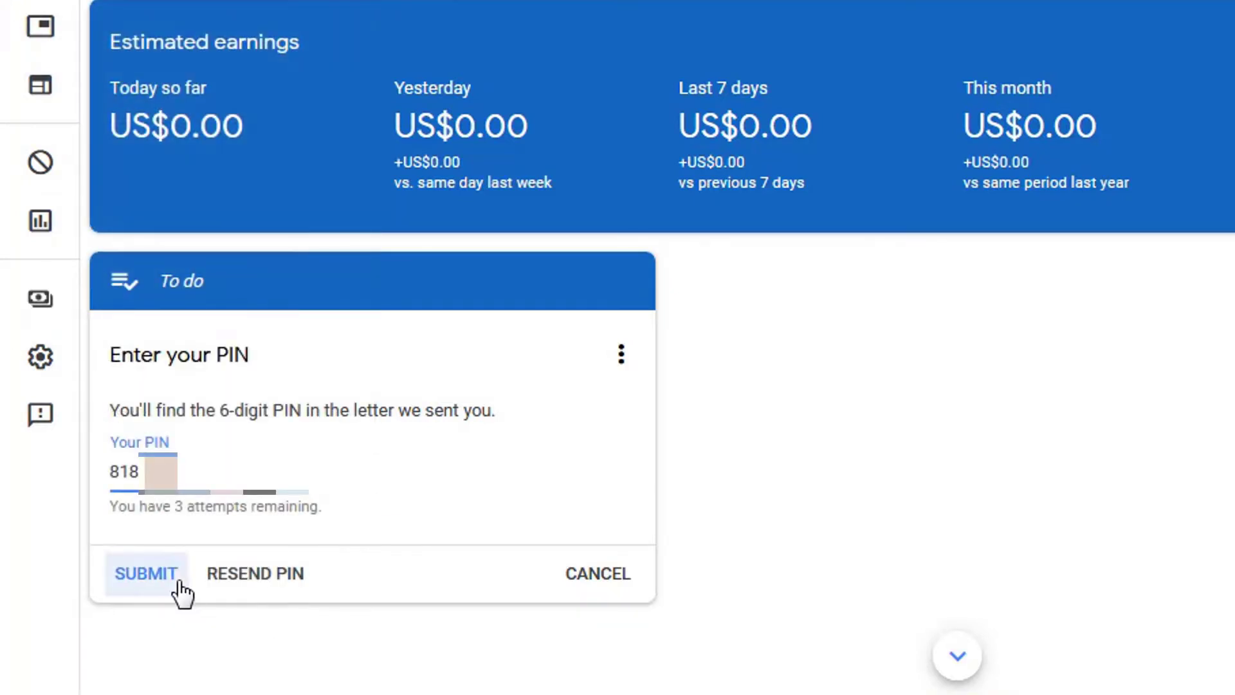
click(180, 590)
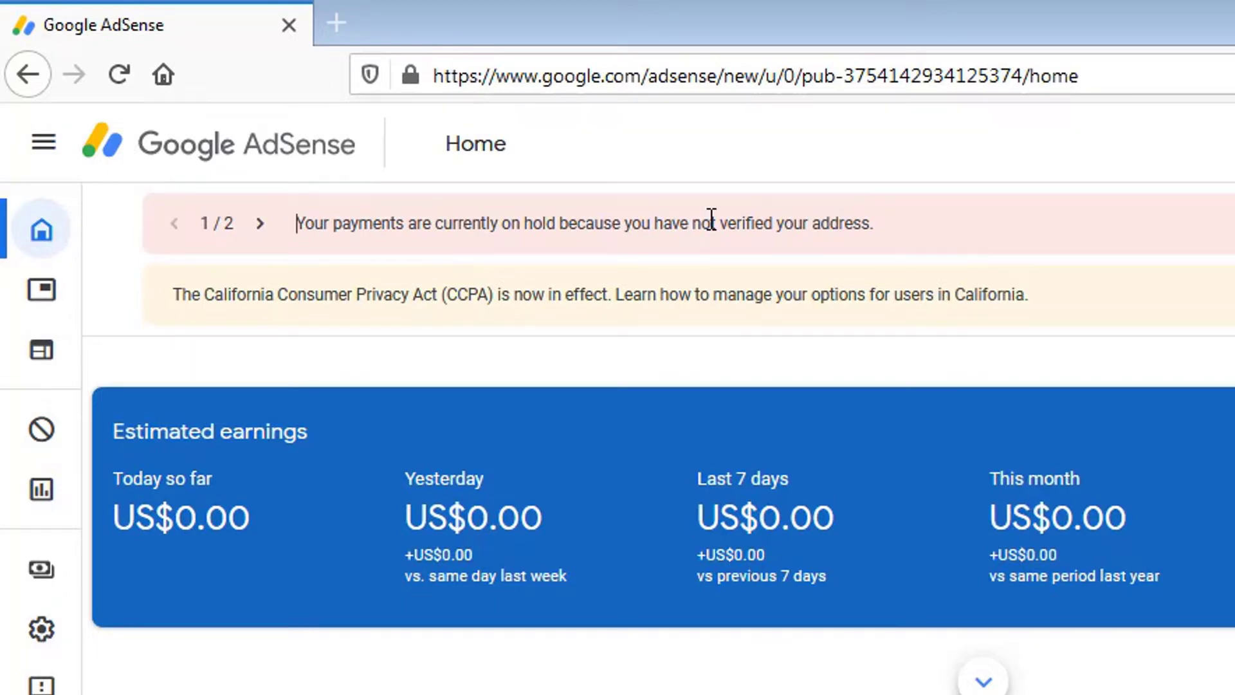
Step: Reload the AdSense Home page to see the verification result
click(122, 86)
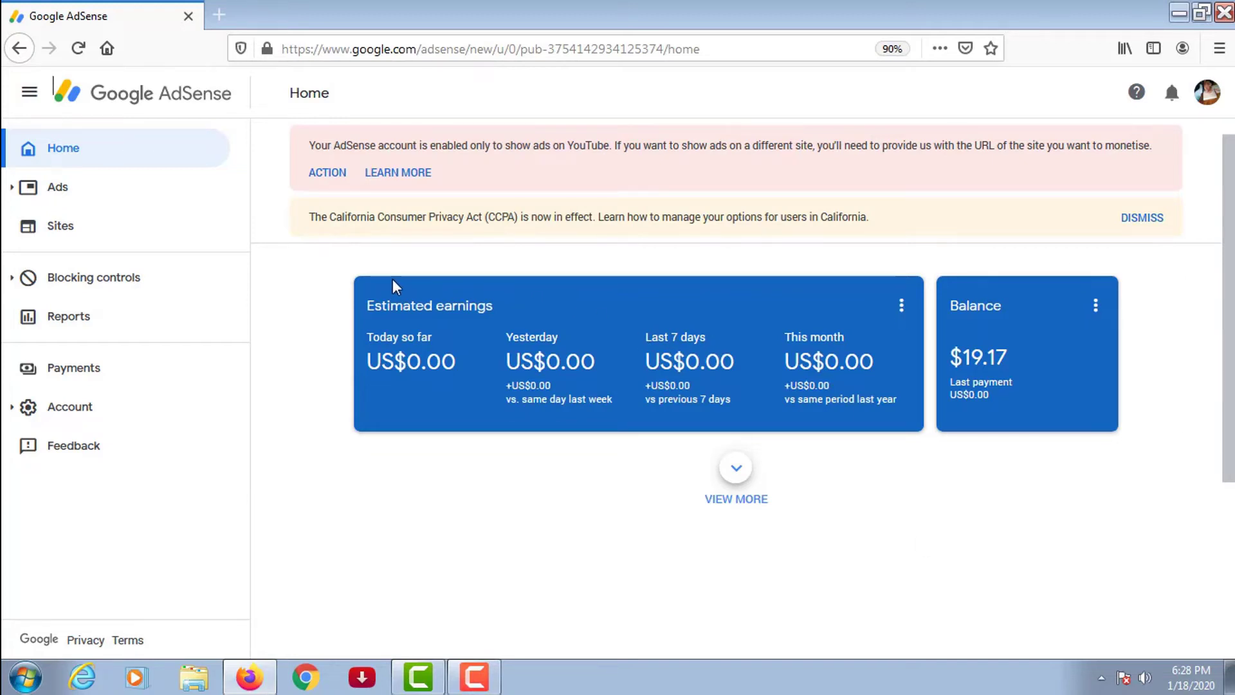
Step: Go to Payments settings and scroll to the Payments profile's name and address details
click(74, 375)
scroll(761, 579, down, 5)
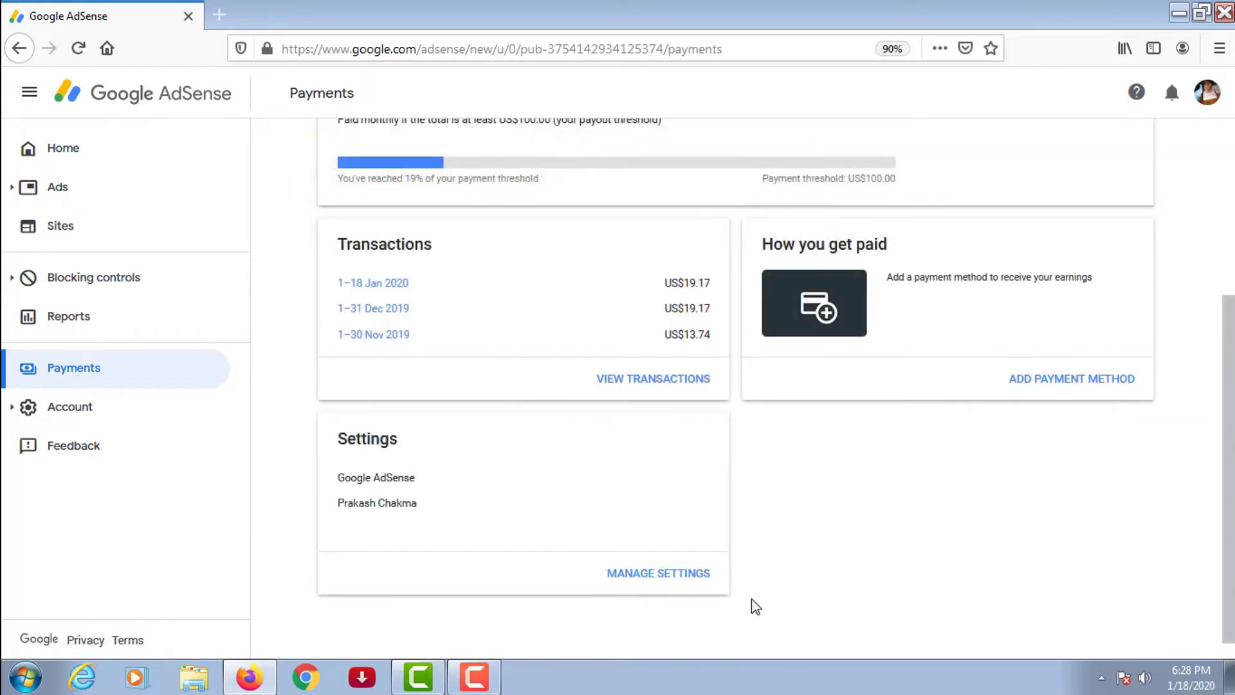
click(661, 576)
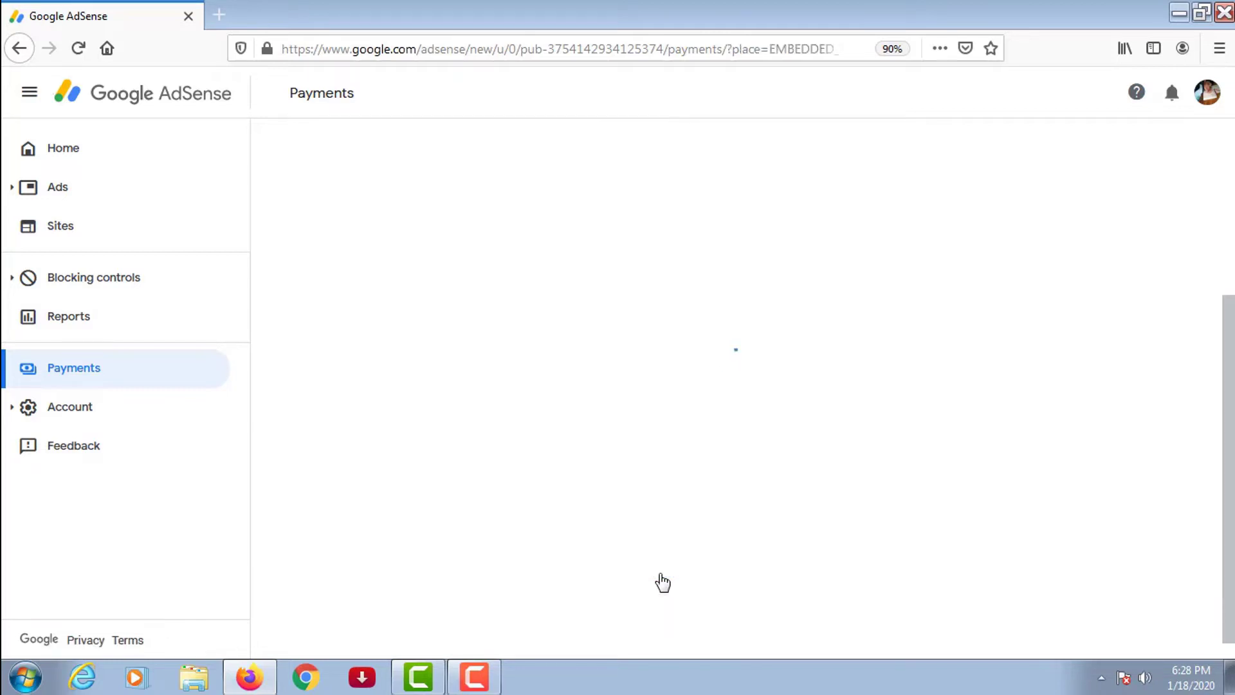
scroll(621, 443, down, 2)
scroll(628, 433, up, 3)
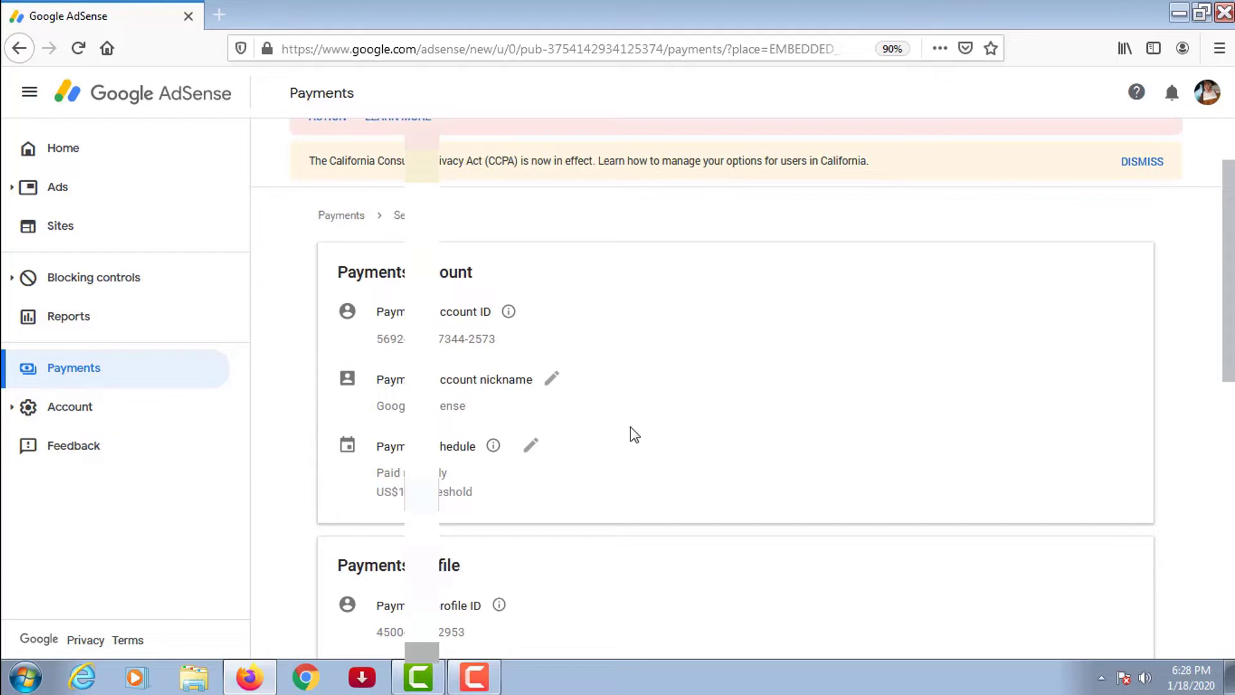
scroll(620, 441, down, 5)
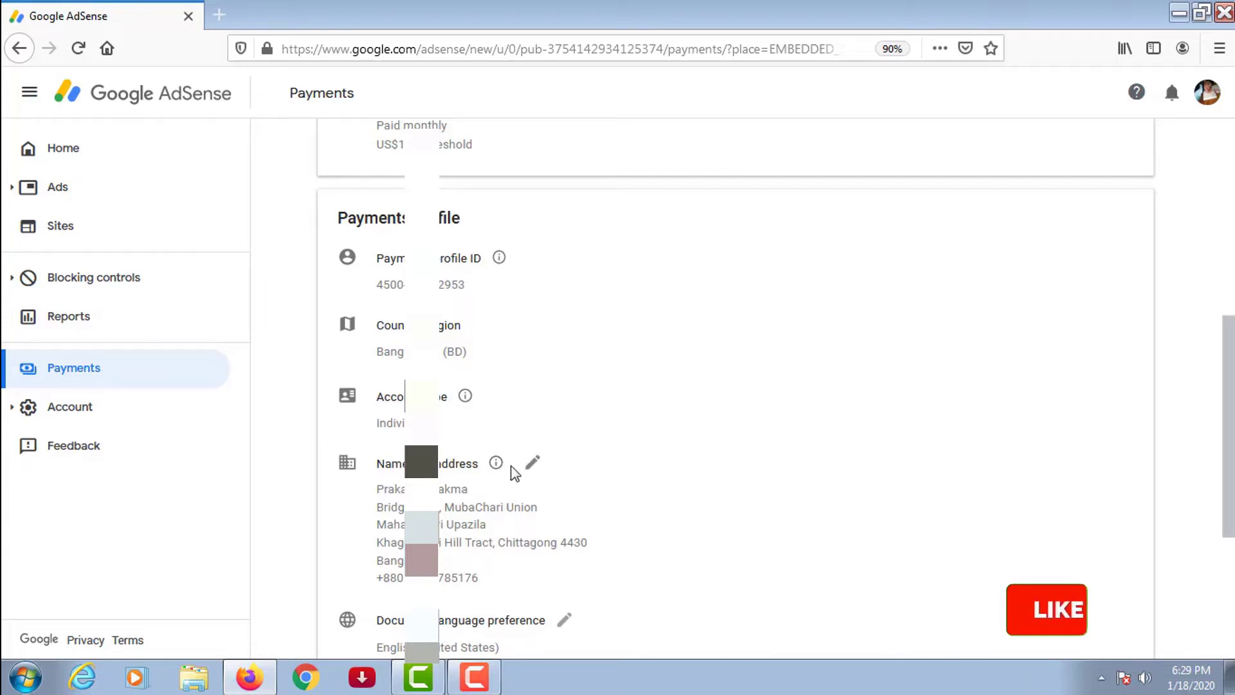
Step: Open the name-and-address form for editing and review the Name and Address line 1 values
click(544, 470)
scroll(754, 512, down, 3)
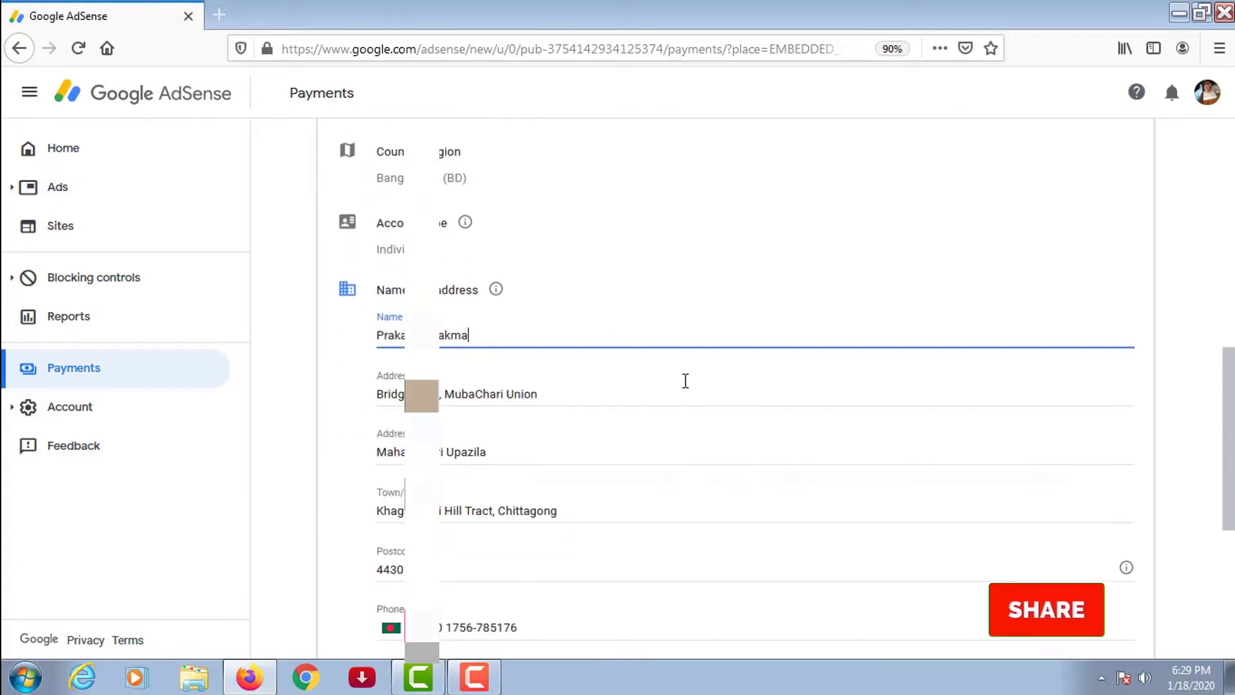
drag(469, 335, 376, 335)
click(482, 340)
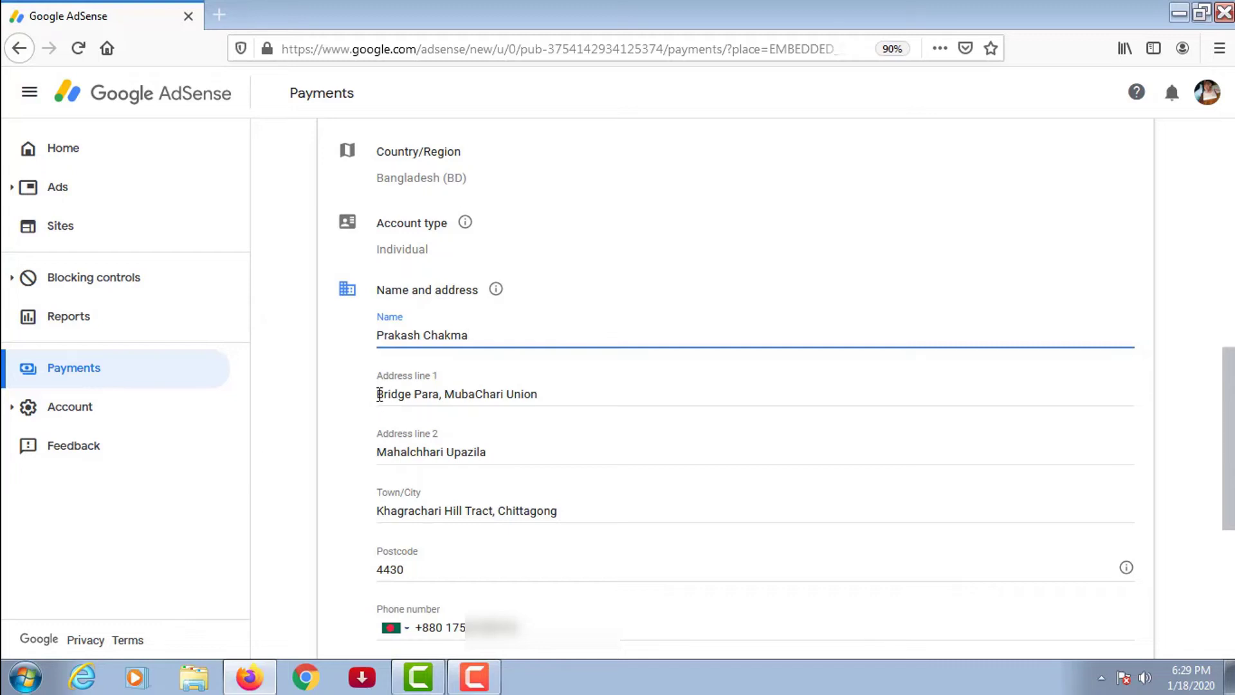
drag(378, 394, 540, 397)
click(540, 397)
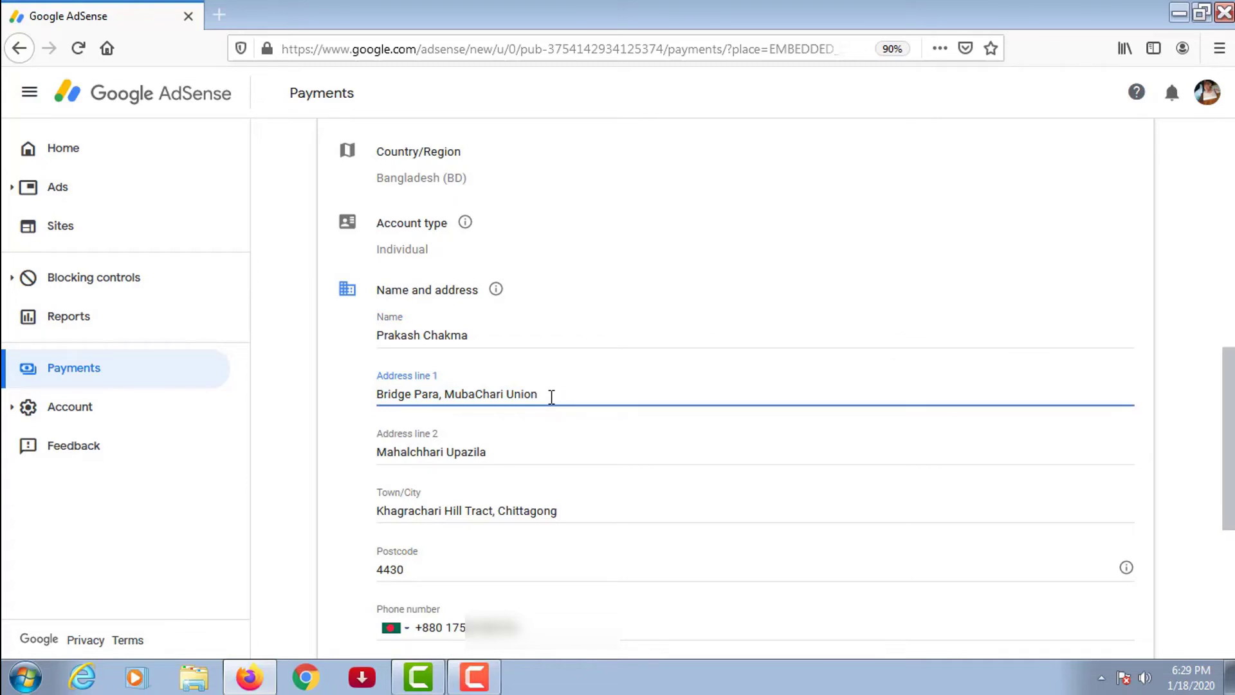
triple_click(551, 396)
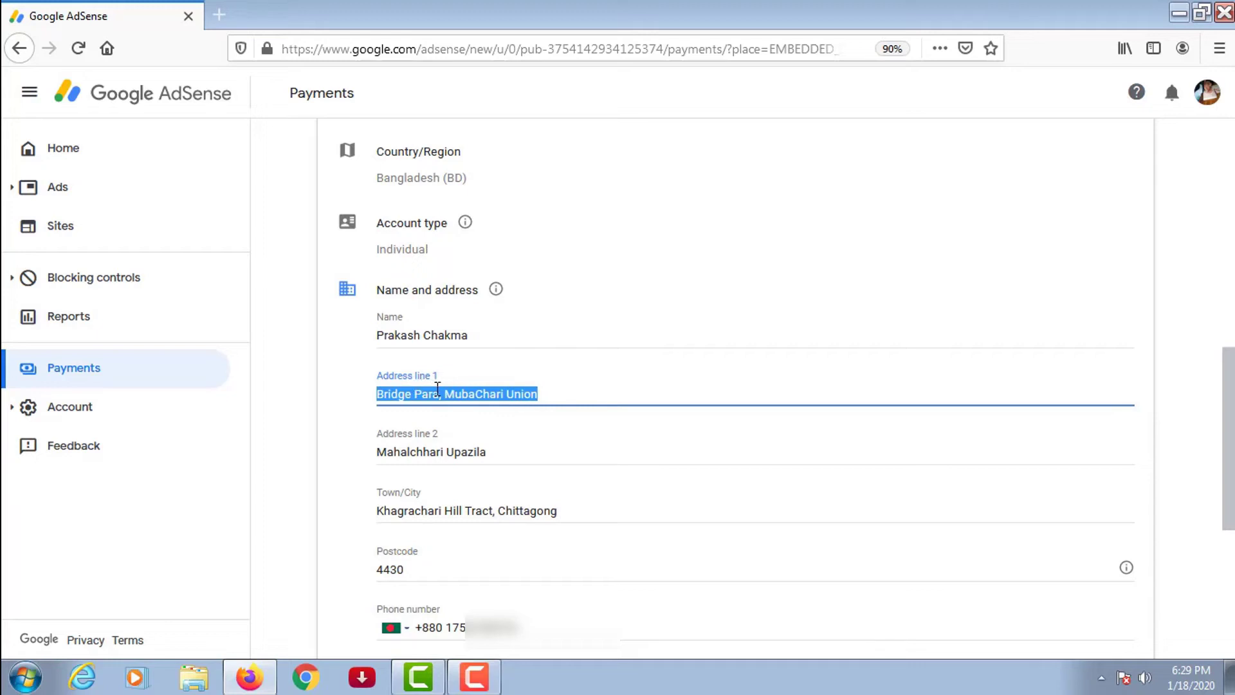
drag(376, 394, 541, 397)
click(541, 395)
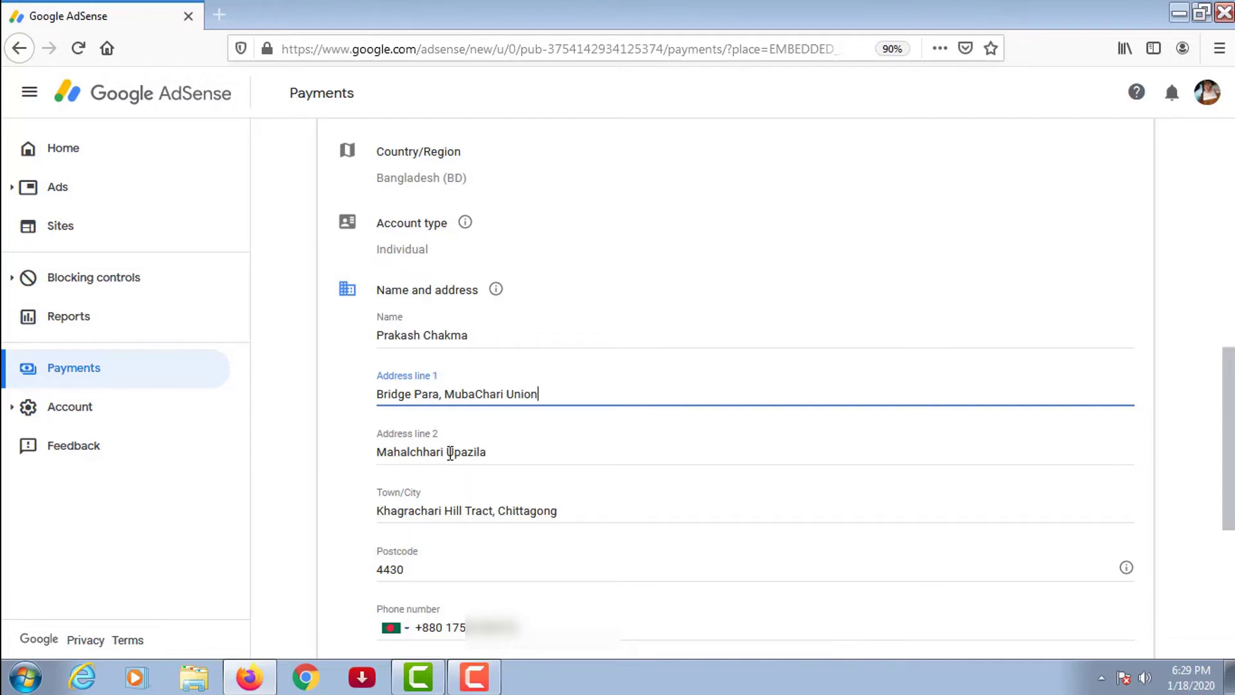
Step: Check Address line 2, Town/City, Postcode and phone number fields without changing them
click(496, 452)
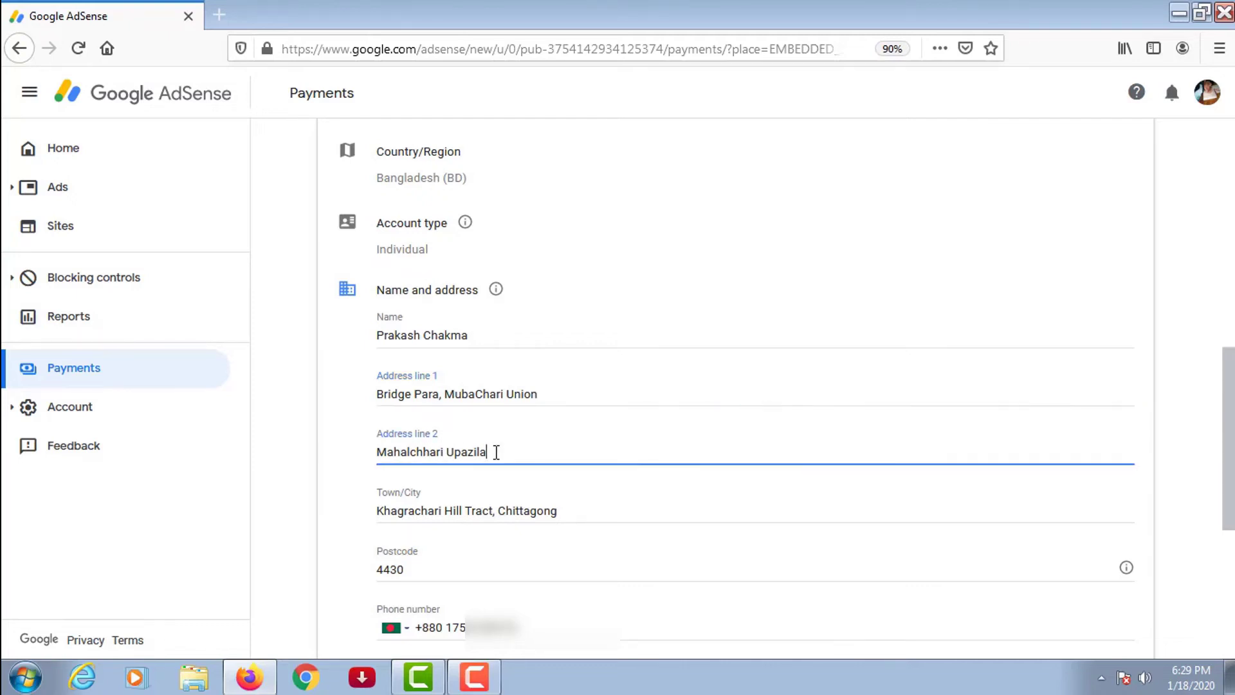
click(427, 511)
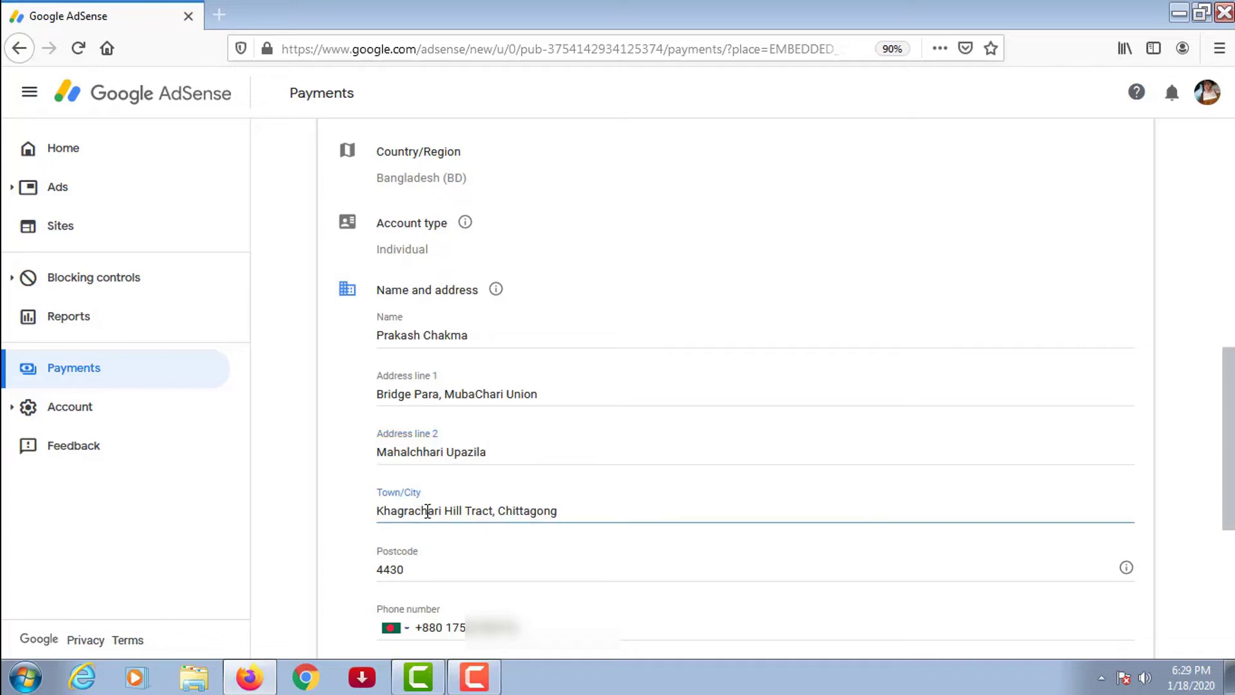
click(411, 572)
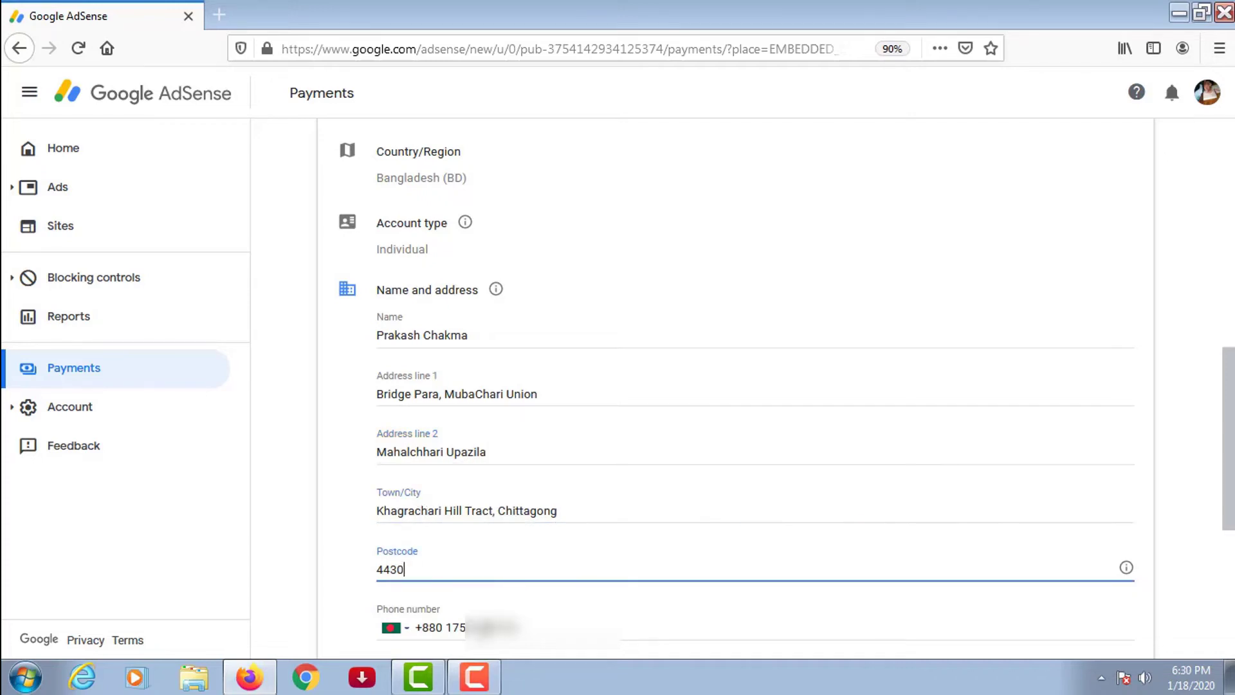
click(519, 629)
drag(523, 629, 431, 632)
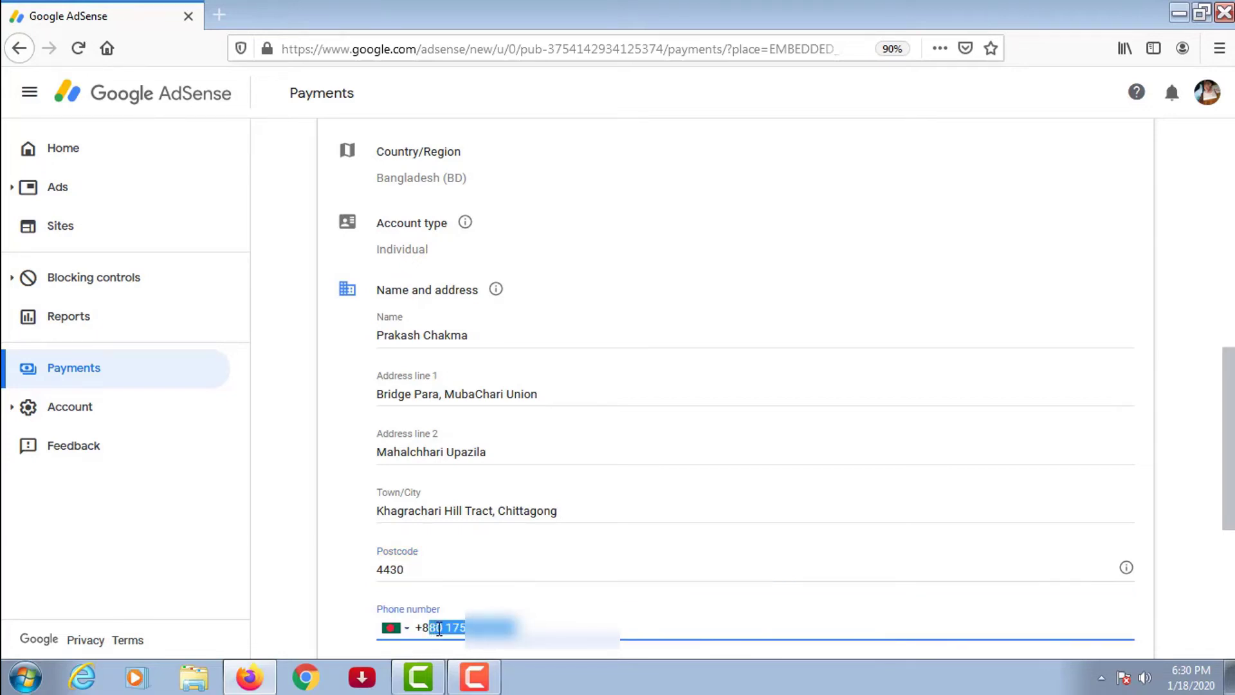
Step: Recheck Name, both Address lines, Postcode and phone number, leaving every value unchanged
click(557, 455)
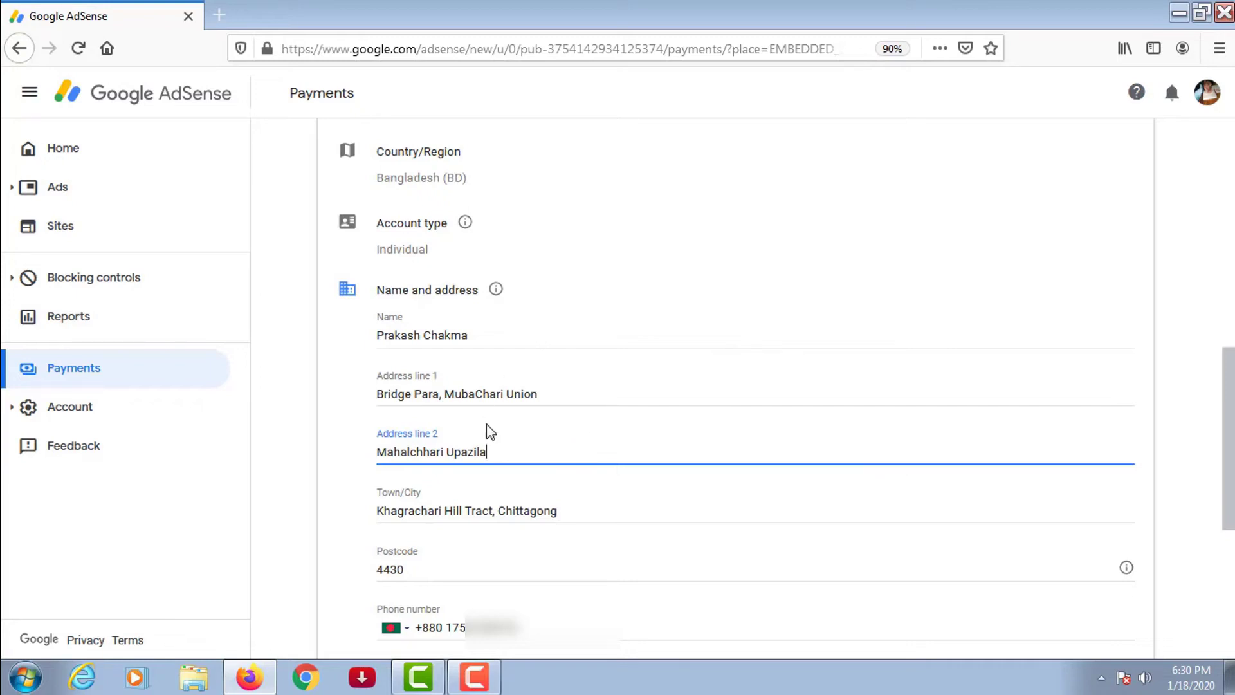
click(490, 339)
click(547, 394)
click(498, 457)
click(442, 572)
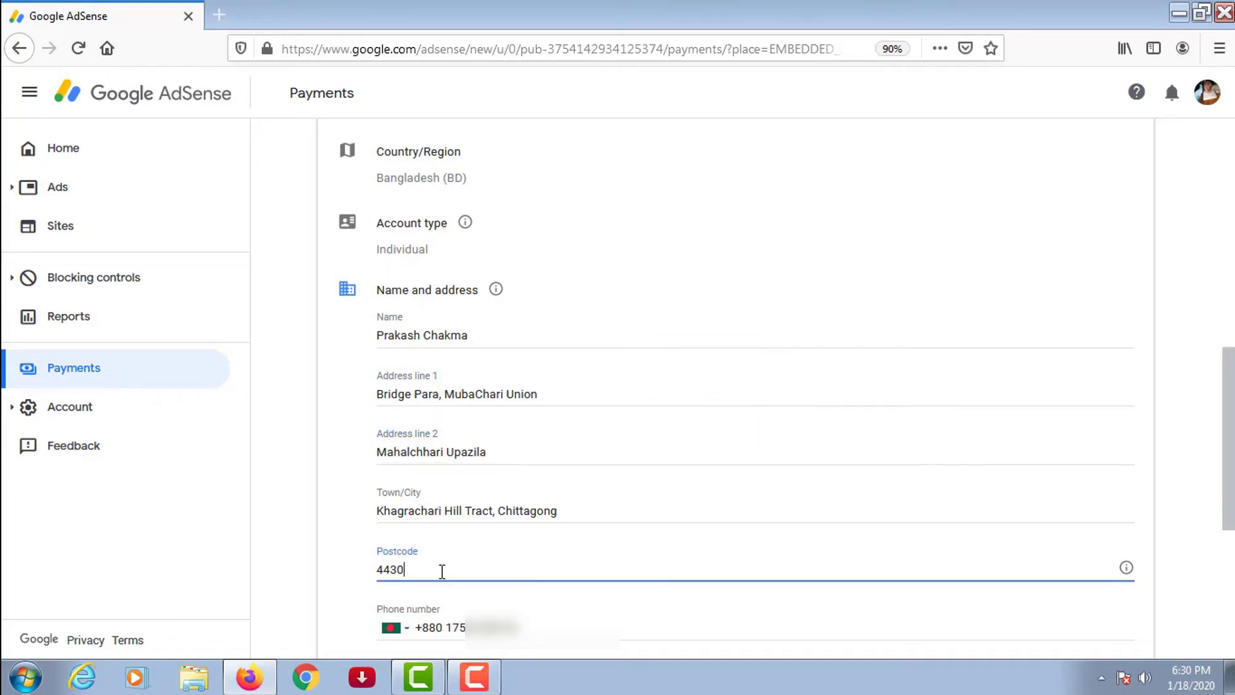
click(535, 628)
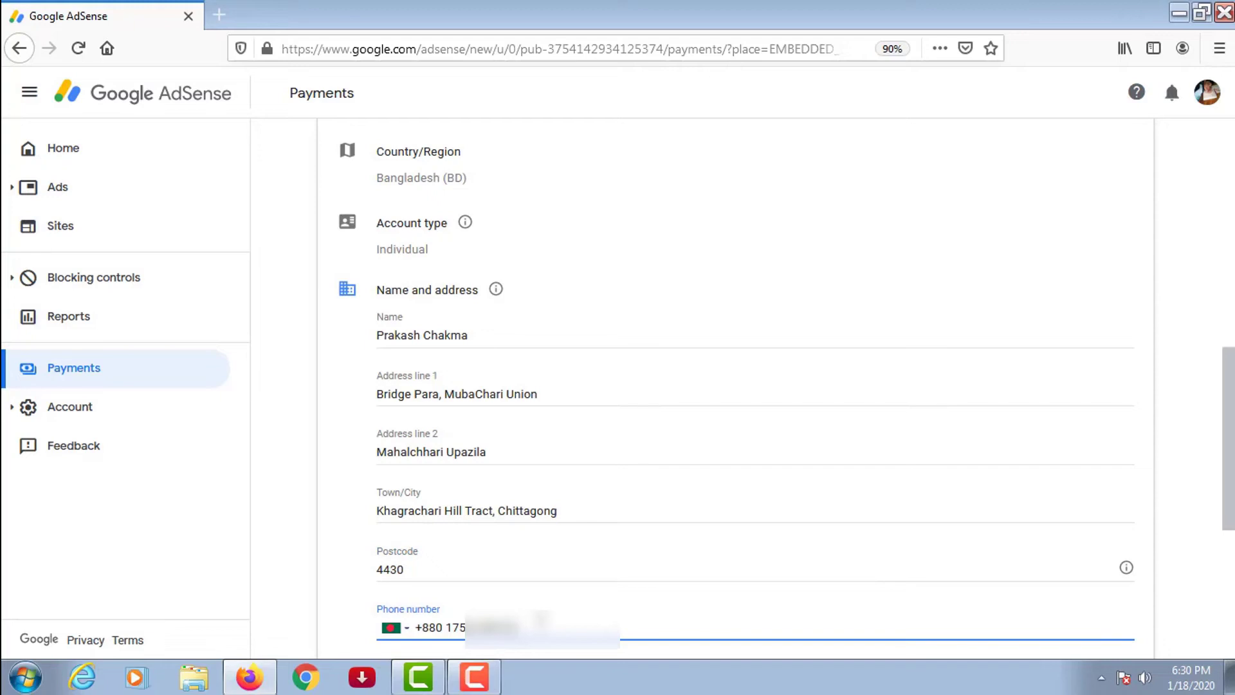
Step: Scroll down the Payments profile to confirm the saved address and phone number
scroll(800, 521, down, 1)
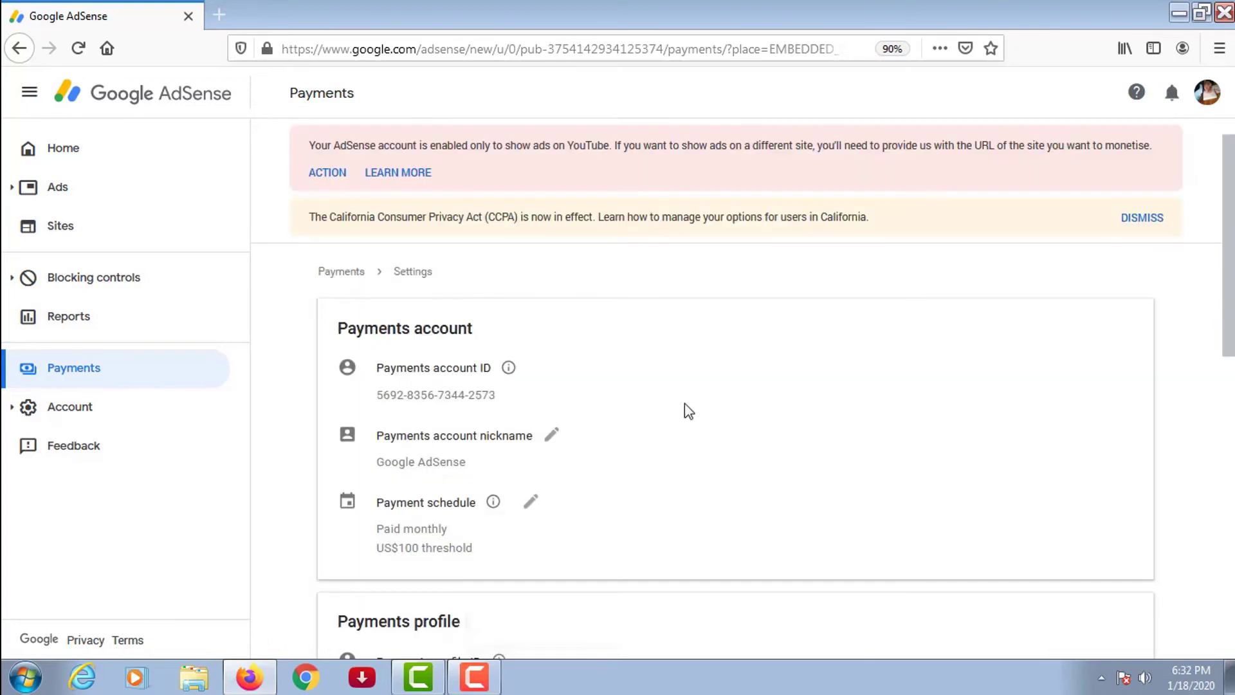
scroll(661, 422, down, 4)
scroll(662, 428, down, 2)
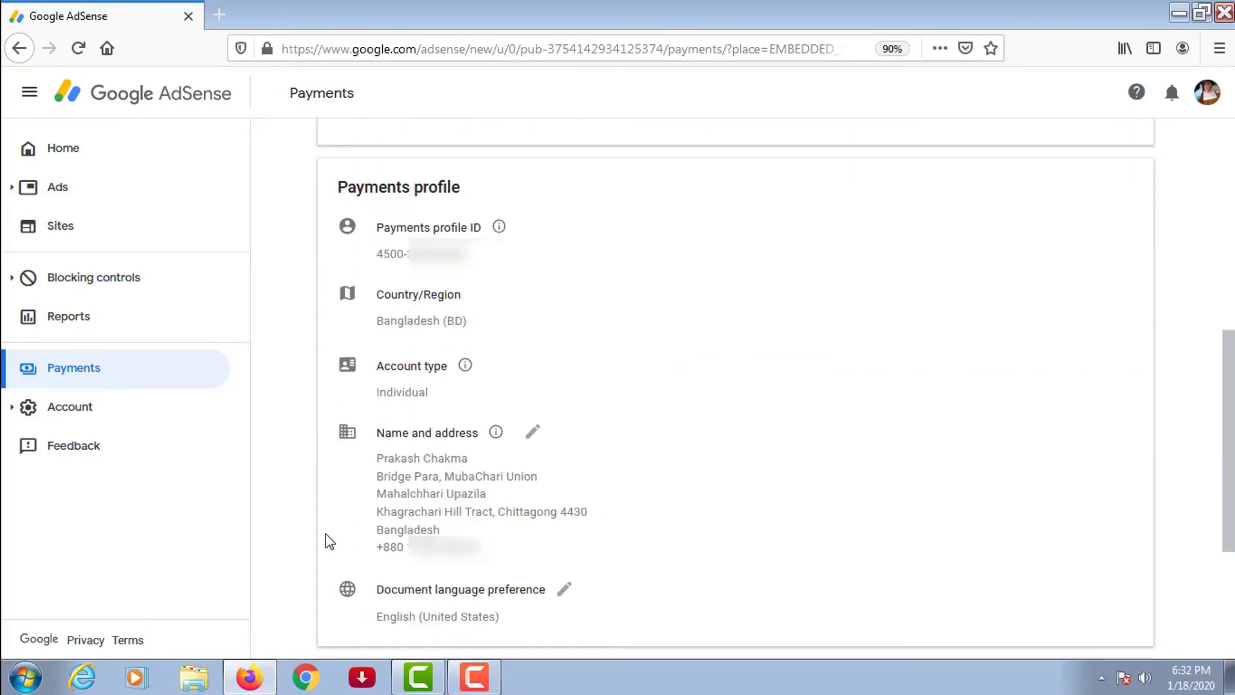